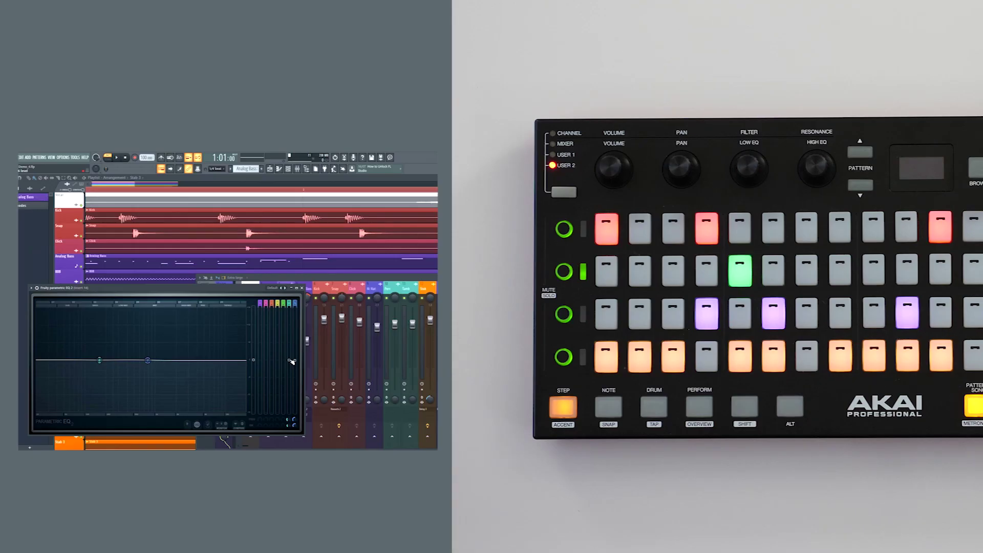
# Link the Parametric EQ 2 band control to a hardware controller via Link to controller.
pyautogui.rightClick(292, 361)
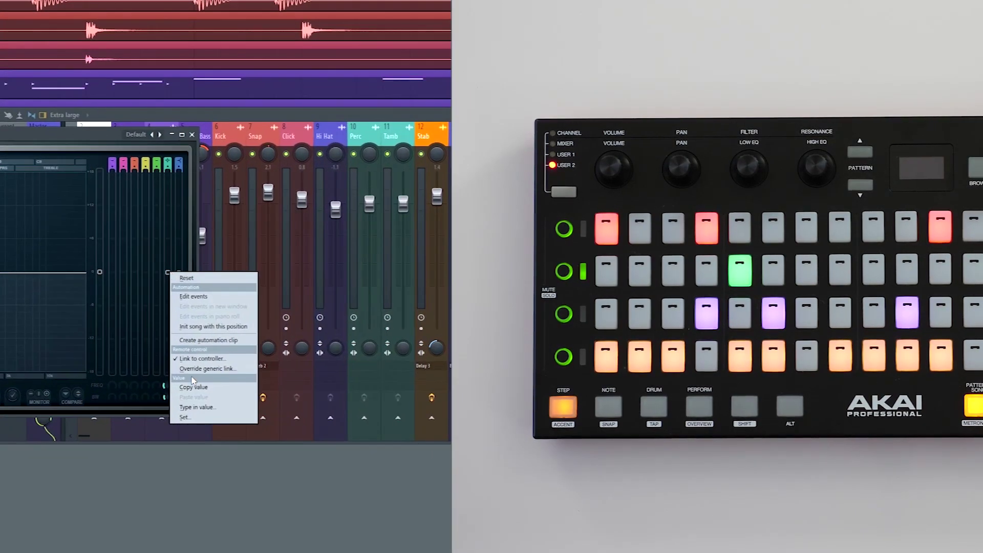
pyautogui.click(196, 359)
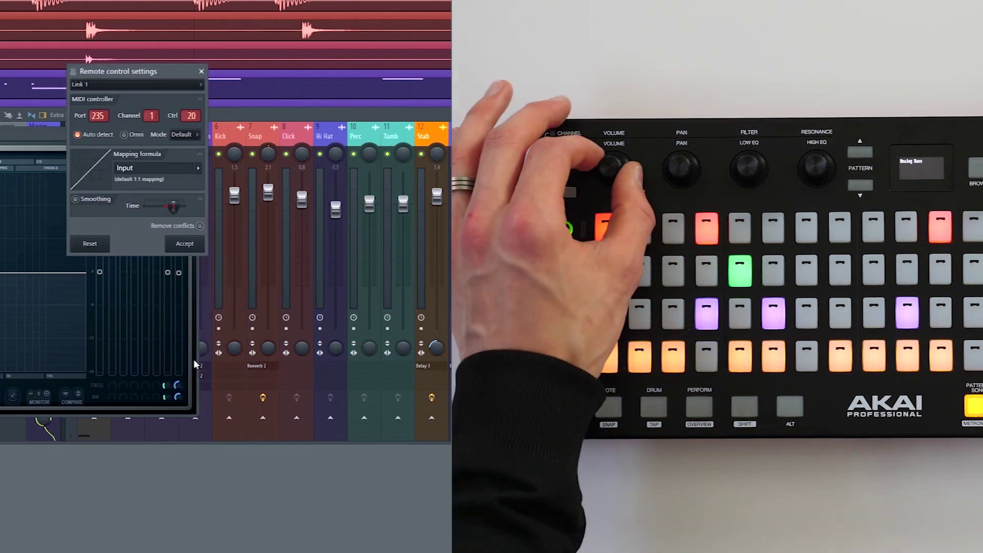